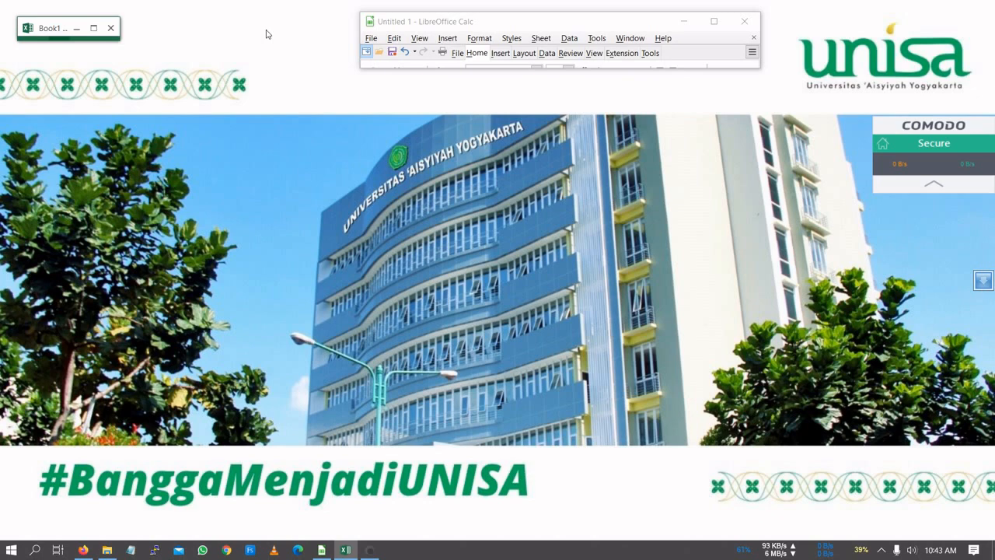
Step: Arrange the LibreOffice Calc and Excel windows side by side, with Excel on the left half of the screen
{"action": "left_click_drag", "start_coordinate": [423, 22], "coordinate": [993, 233]}
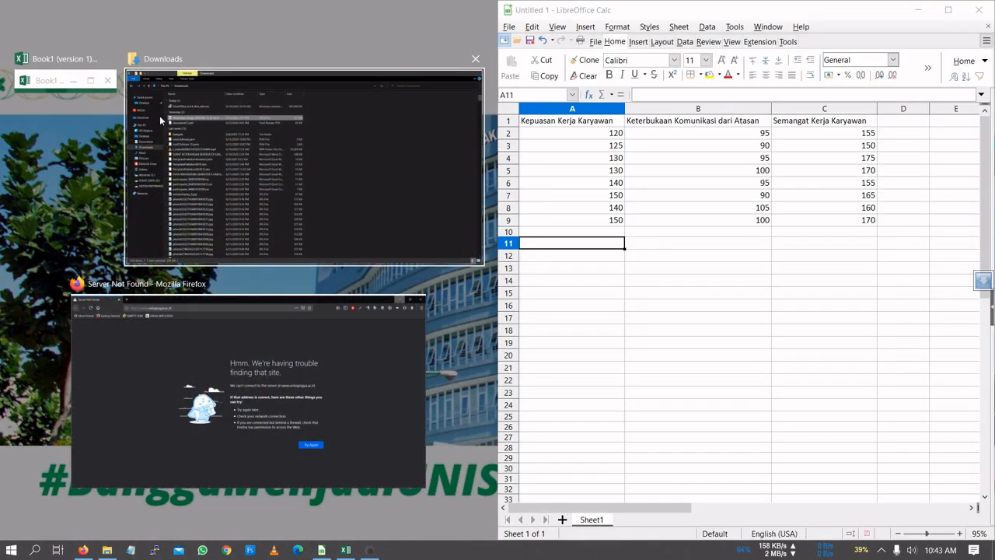
{"action": "left_click", "coordinate": [72, 82]}
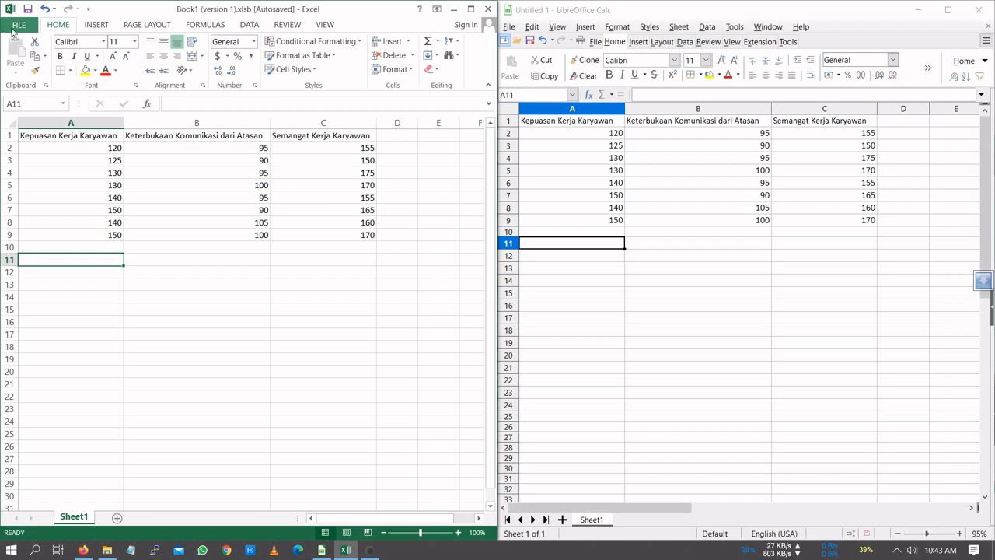
Step: Enable the Analysis ToolPak add-in in Excel and show the data commands that include Data Analysis
{"action": "left_click", "coordinate": [18, 26]}
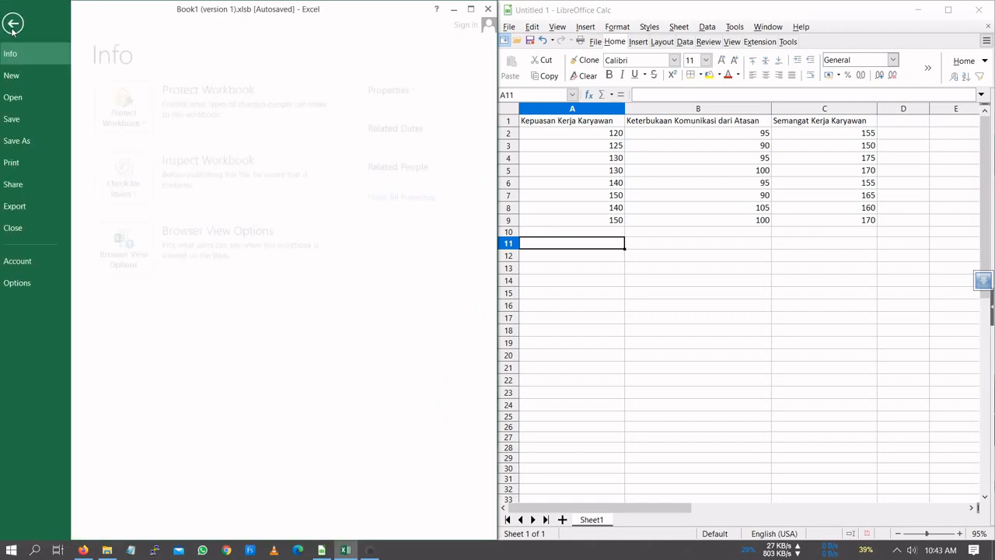
{"action": "left_click", "coordinate": [56, 283]}
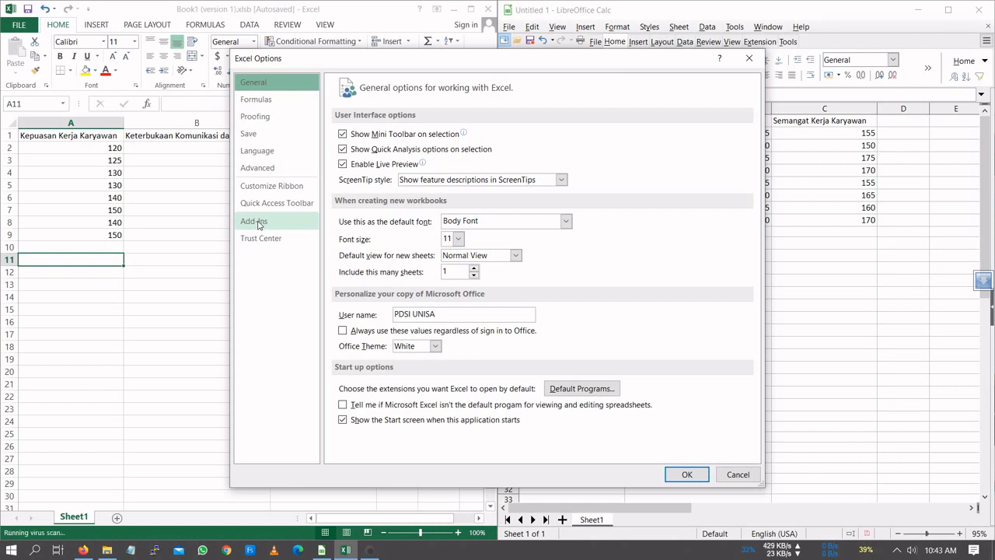
{"action": "left_click", "coordinate": [260, 224]}
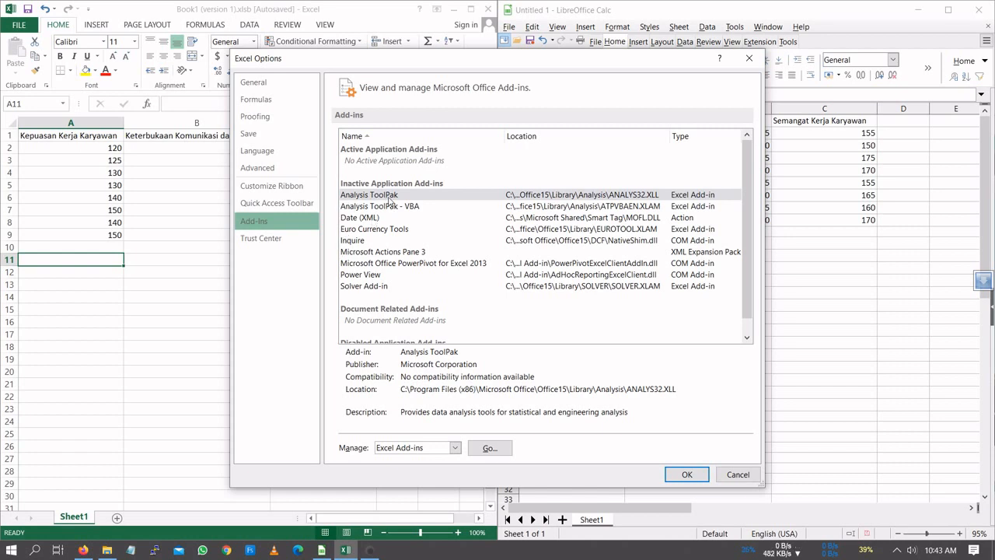
{"action": "left_click", "coordinate": [490, 448]}
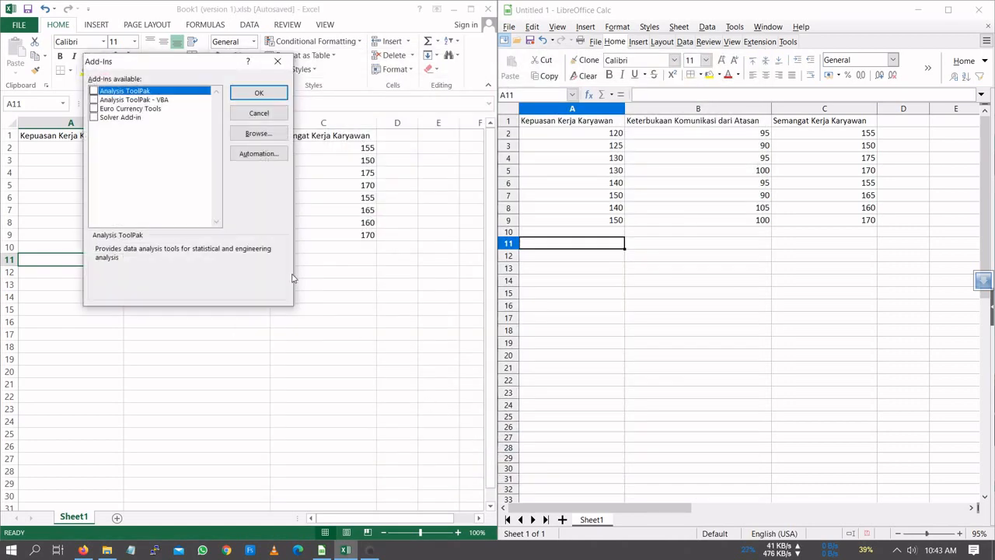
{"action": "left_click", "coordinate": [94, 92]}
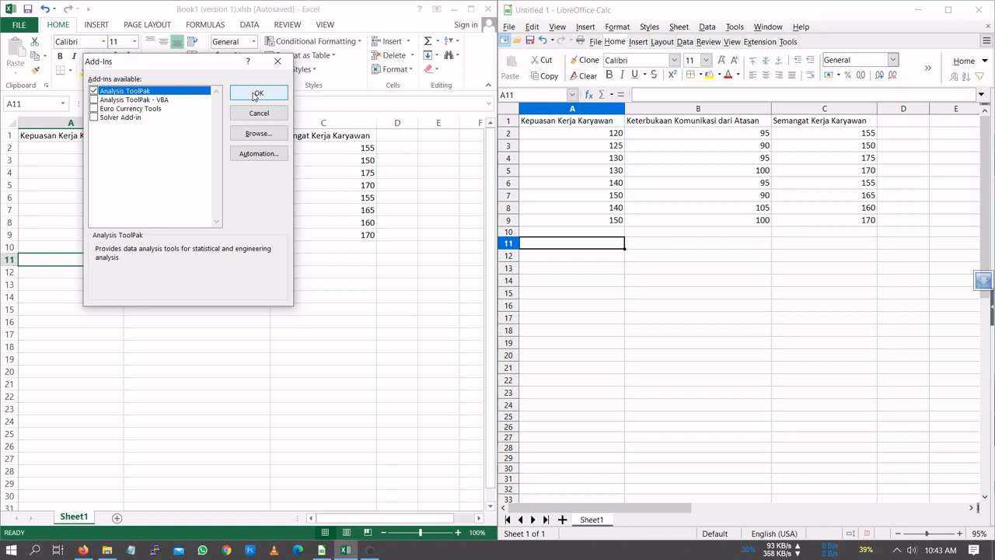
{"action": "left_click", "coordinate": [256, 94]}
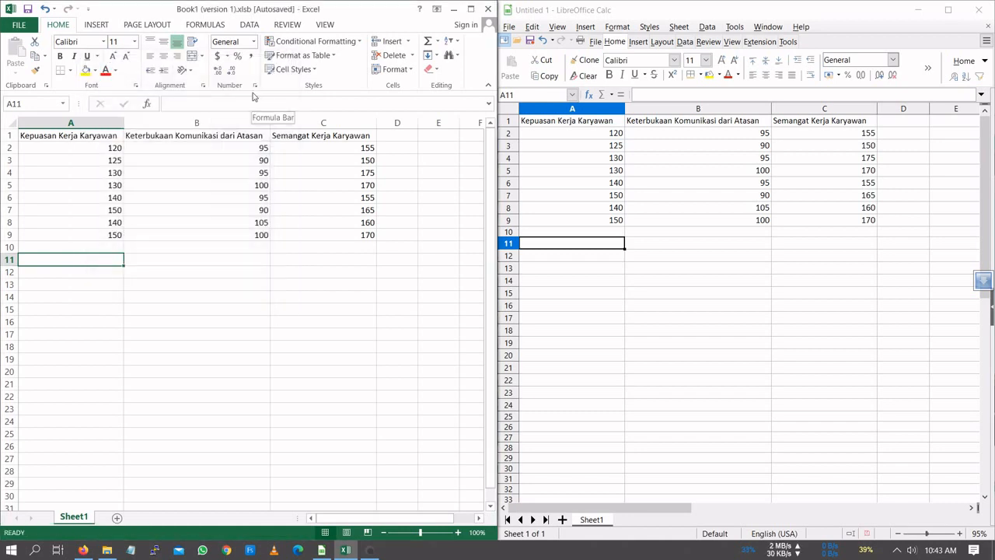
{"action": "left_click", "coordinate": [249, 25]}
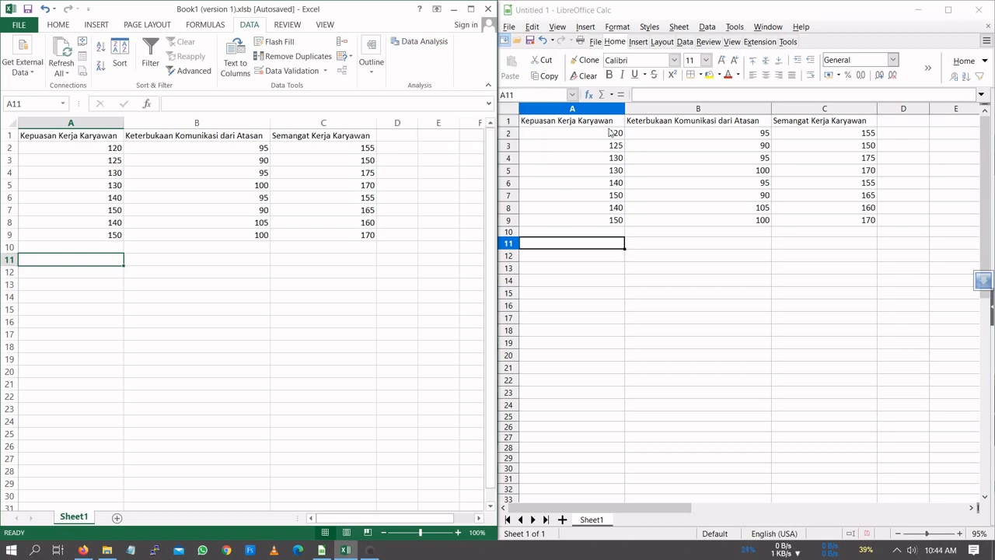
{"action": "left_click", "coordinate": [708, 28]}
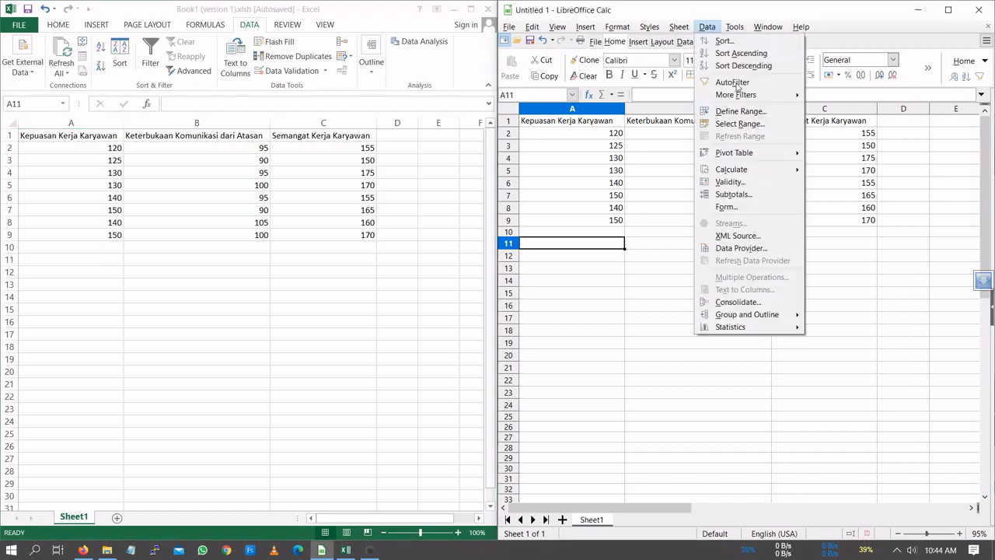
{"action": "mouse_move", "coordinate": [768, 331]}
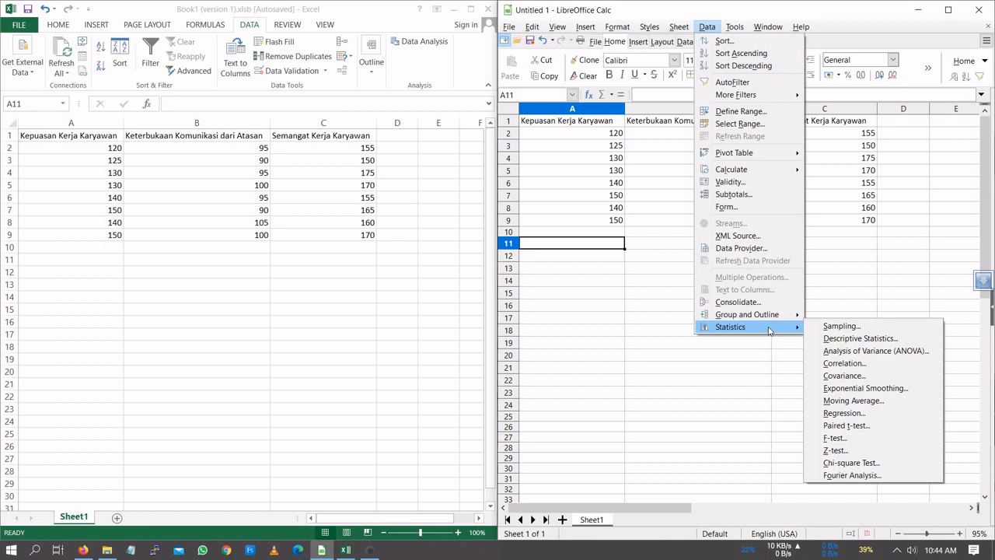
{"action": "left_click", "coordinate": [610, 241]}
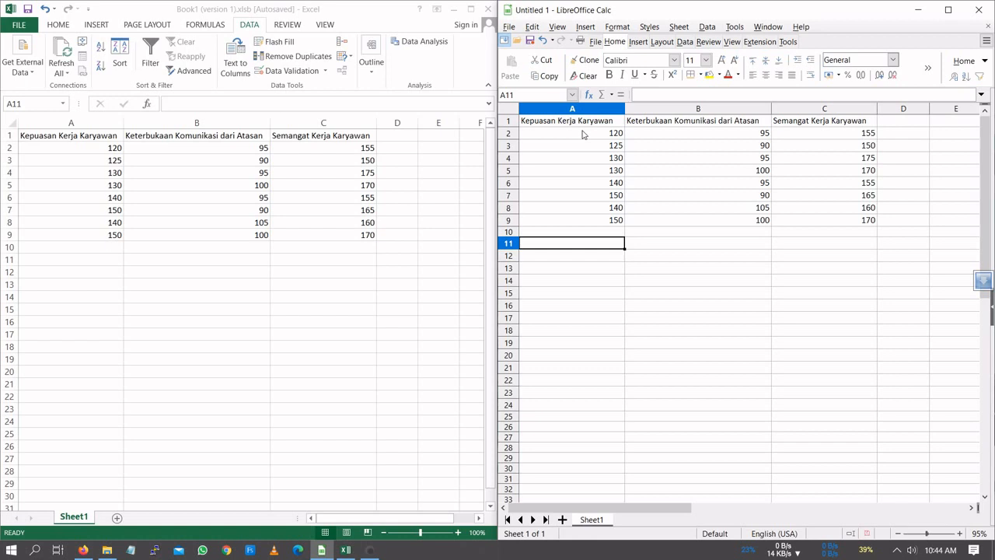
Step: In LibreOffice Calc, run a single-factor ANOVA on A2:C9, grouped by columns with alpha 0.05, with results placed at A11
{"action": "left_click_drag", "start_coordinate": [586, 136], "coordinate": [790, 226]}
{"action": "left_click", "coordinate": [707, 26]}
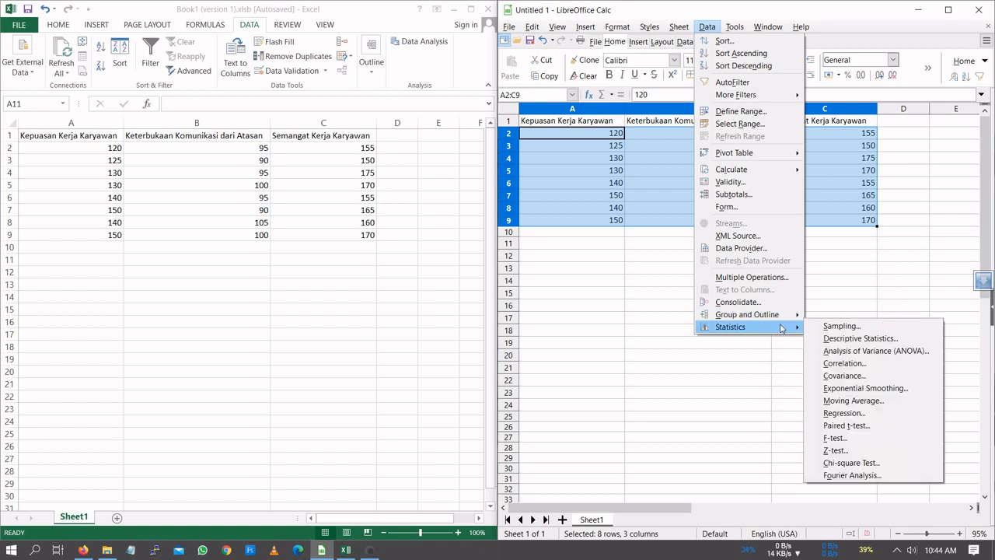
{"action": "left_click", "coordinate": [854, 353]}
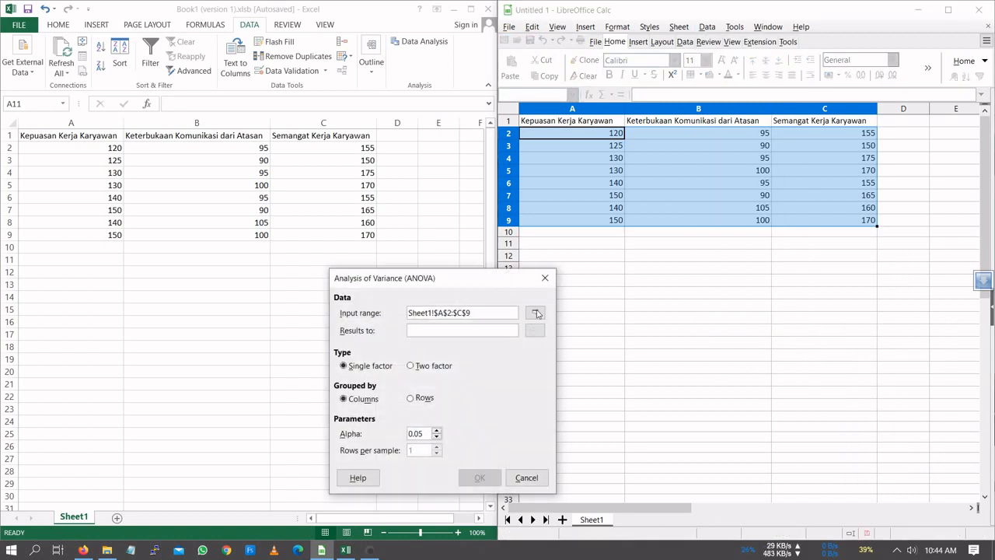
{"action": "left_click", "coordinate": [420, 312]}
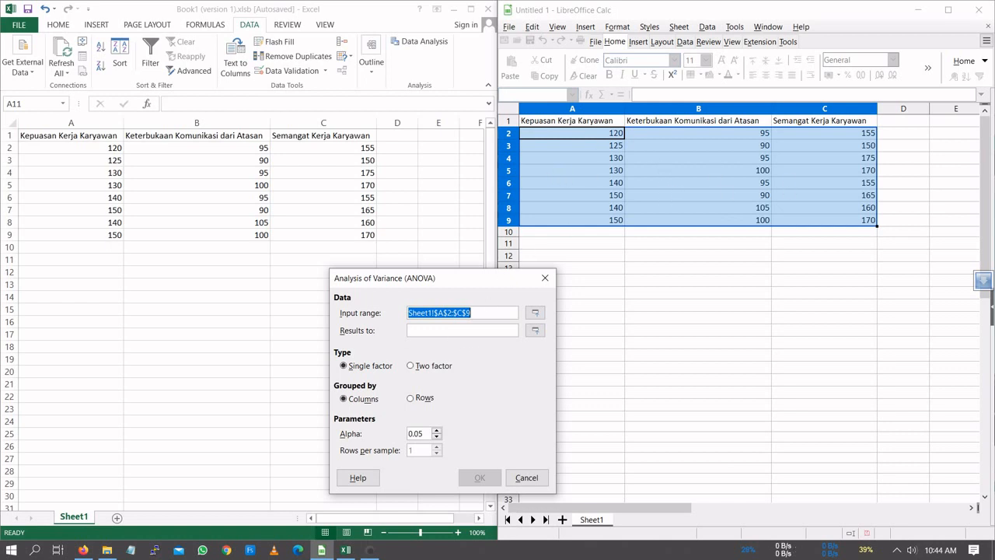
{"action": "left_click", "coordinate": [428, 330]}
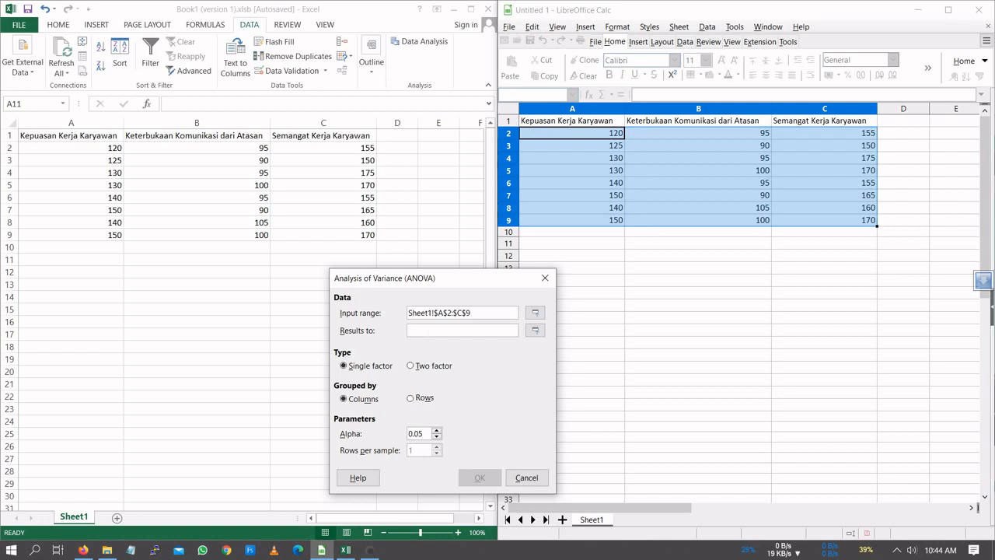
{"action": "left_click", "coordinate": [548, 249]}
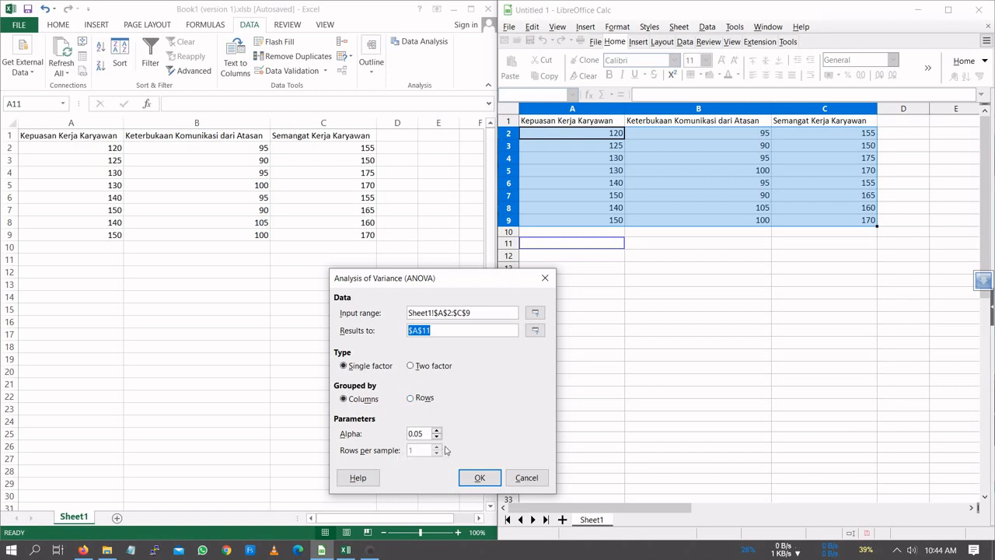
{"action": "left_click", "coordinate": [480, 478]}
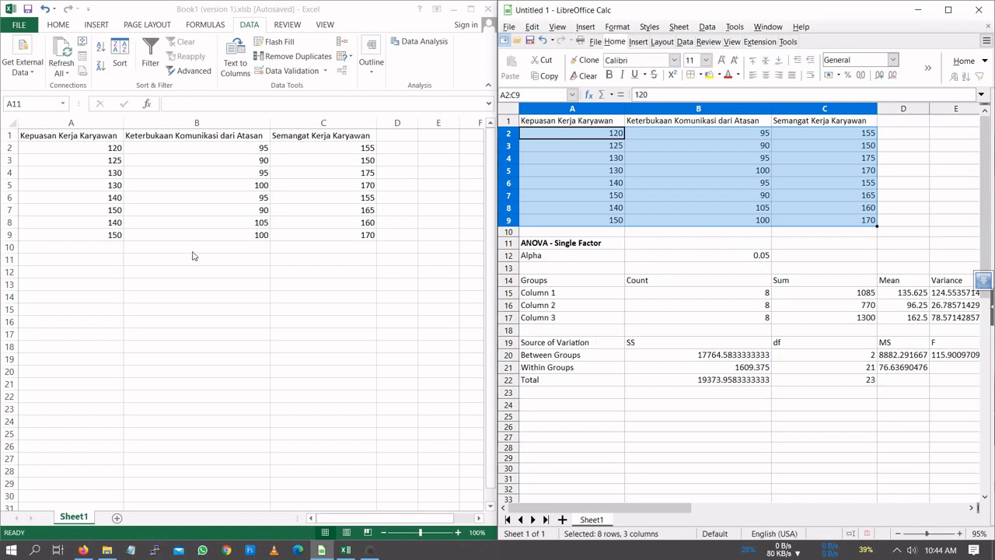
Step: In Excel, run Anova: Single Factor on A2:C9, grouped by columns with alpha 0.05, with the output range at A11
{"action": "left_click", "coordinate": [73, 147]}
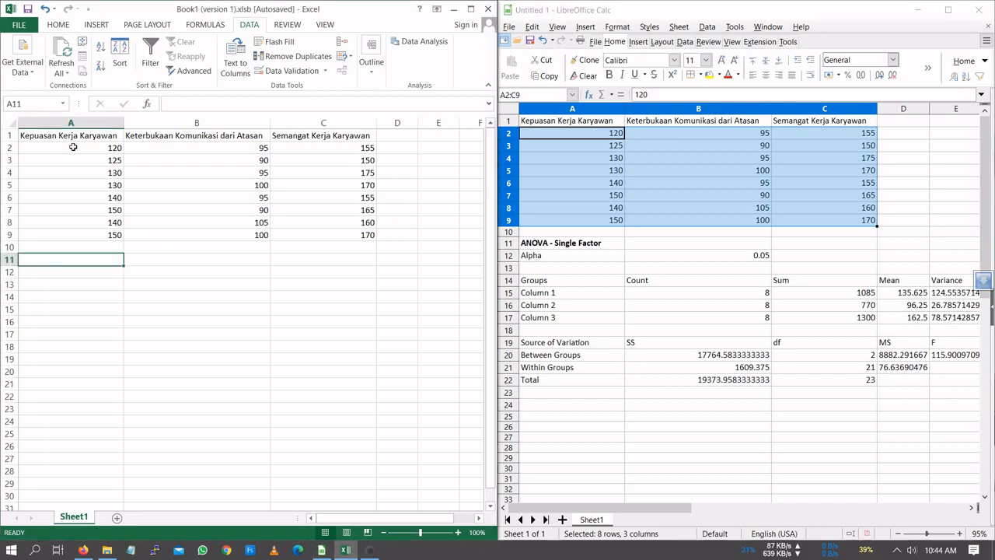
{"action": "left_click_drag", "start_coordinate": [73, 147], "coordinate": [308, 240]}
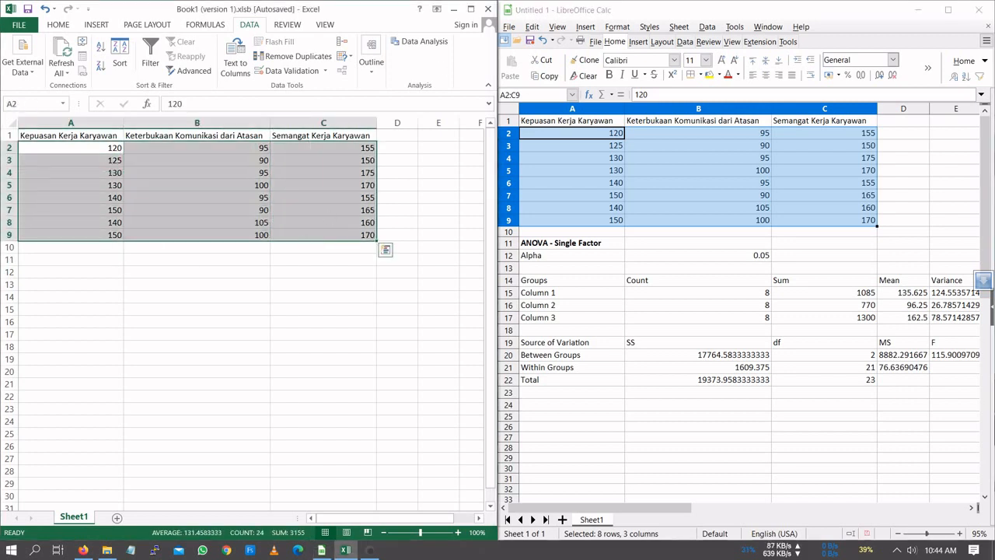
{"action": "left_click", "coordinate": [436, 45]}
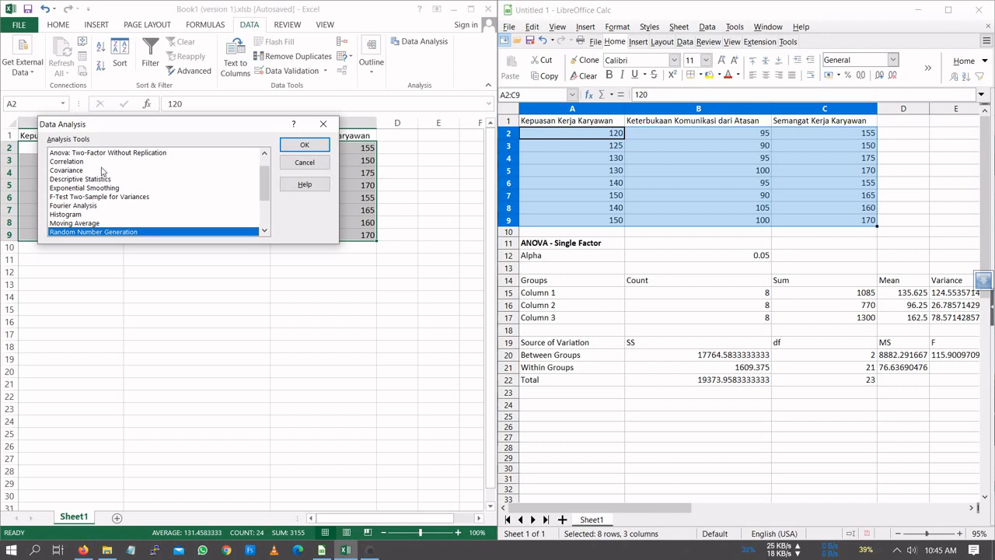
{"action": "scroll", "coordinate": [102, 171], "scroll_direction": "up", "scroll_amount": 1}
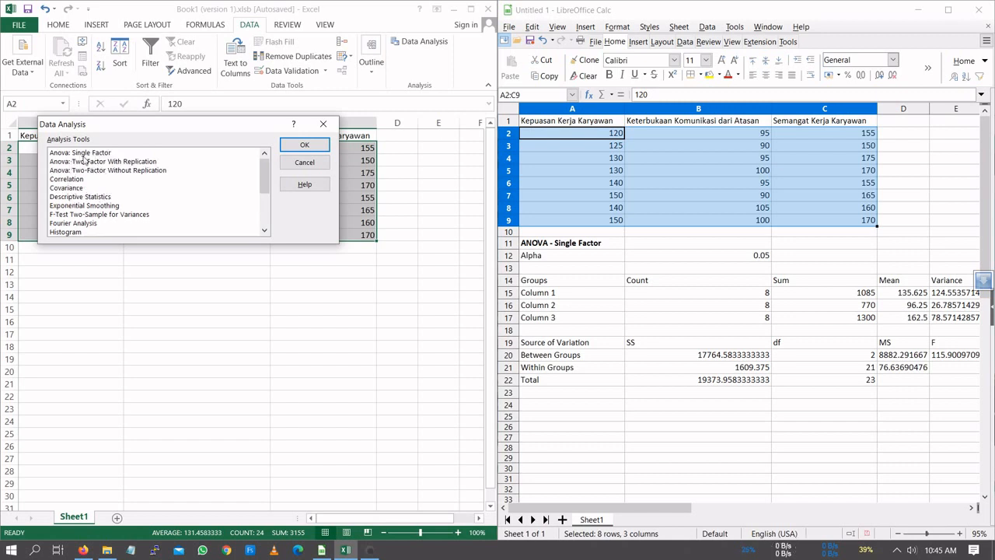
{"action": "left_click", "coordinate": [80, 155]}
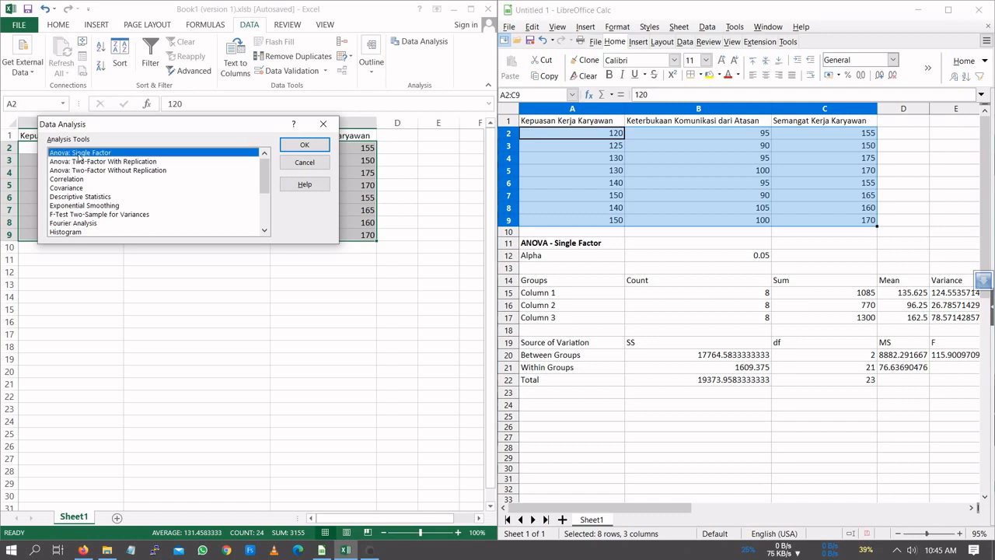
{"action": "left_click", "coordinate": [302, 145]}
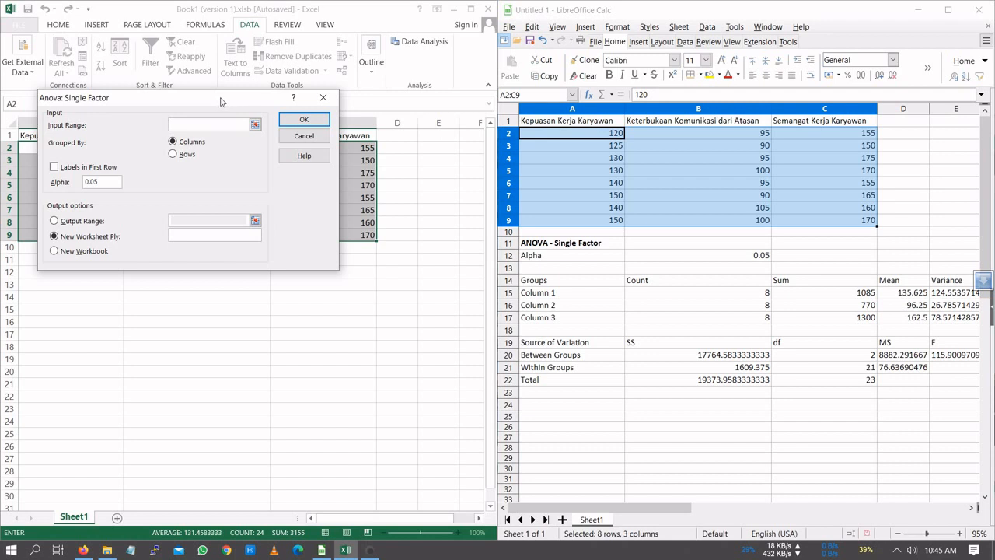
{"action": "left_click_drag", "start_coordinate": [221, 101], "coordinate": [253, 259]}
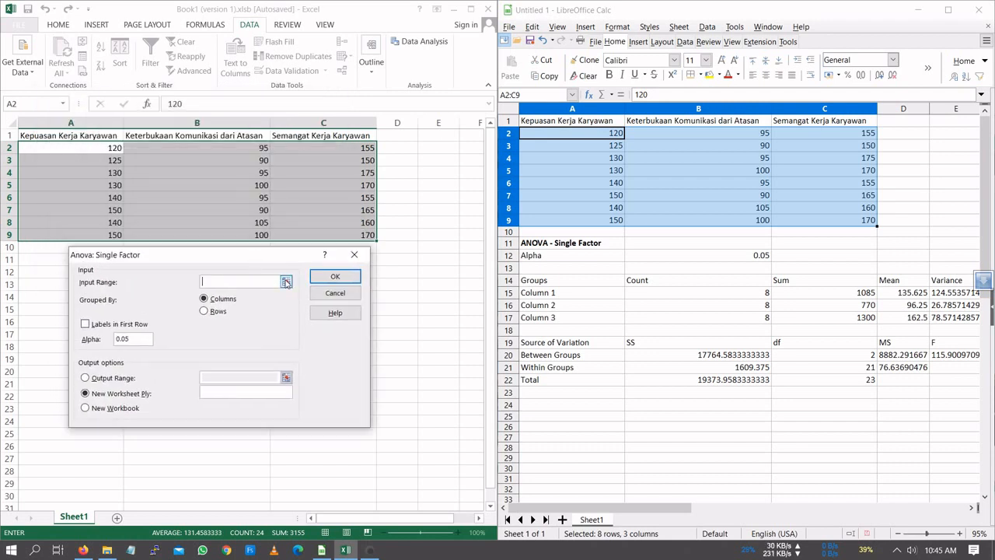
{"action": "left_click_drag", "start_coordinate": [67, 149], "coordinate": [333, 237]}
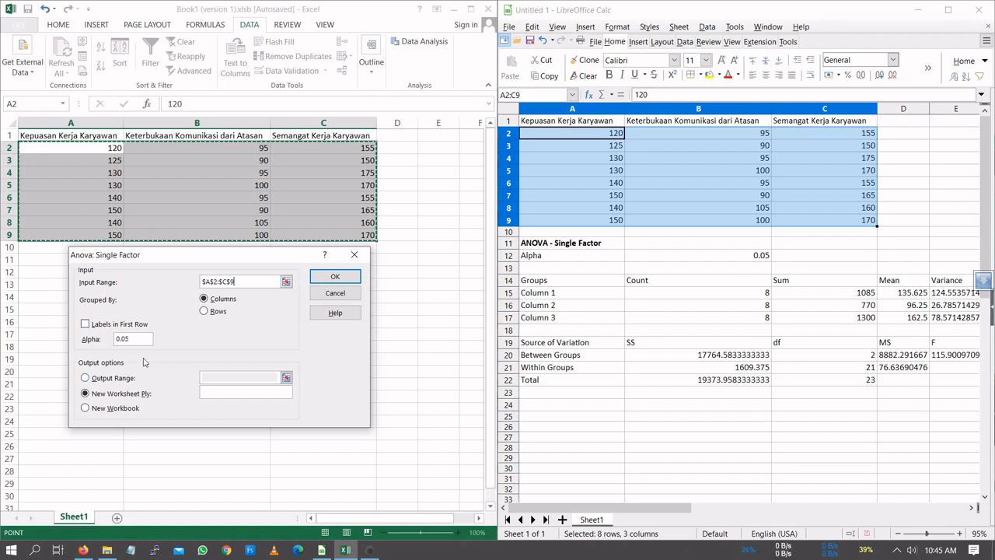
{"action": "left_click", "coordinate": [85, 378]}
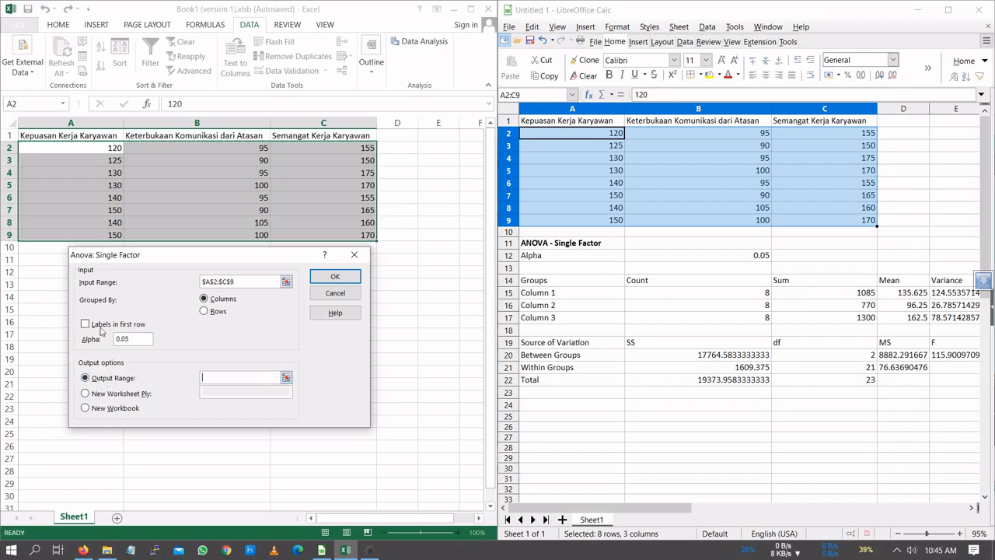
{"action": "left_click", "coordinate": [32, 260]}
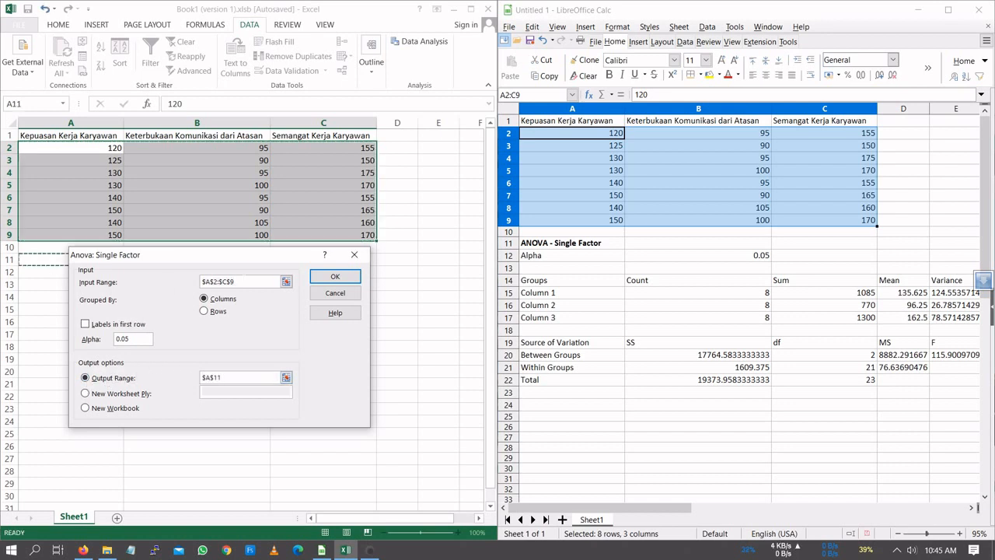
{"action": "left_click", "coordinate": [335, 277]}
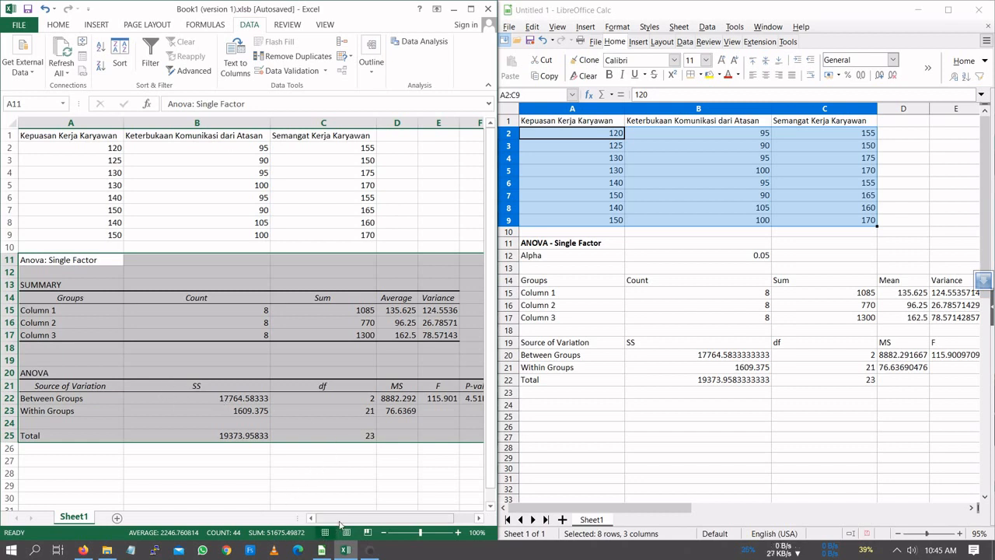
Step: Compare the ANOVA tables in Excel and Calc across all columns, and examine the group rows of the Excel summary
{"action": "left_click_drag", "start_coordinate": [342, 519], "coordinate": [367, 528]}
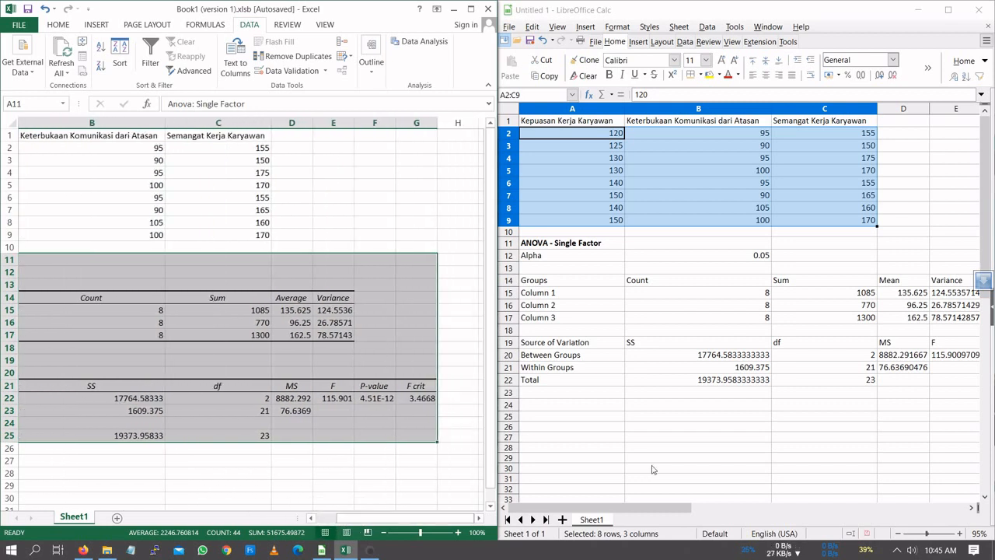
{"action": "left_click_drag", "start_coordinate": [635, 509], "coordinate": [733, 513]}
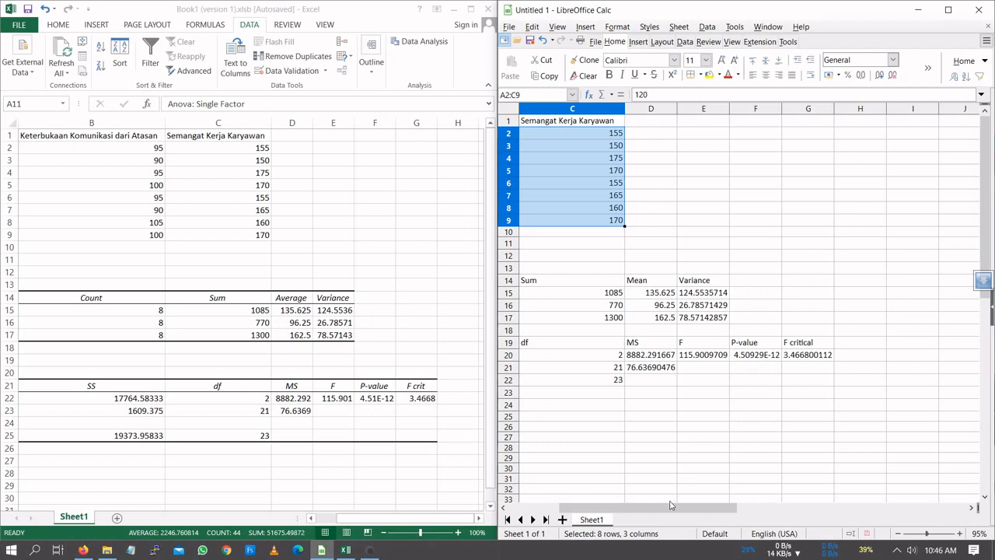
{"action": "left_click_drag", "start_coordinate": [673, 508], "coordinate": [615, 509]}
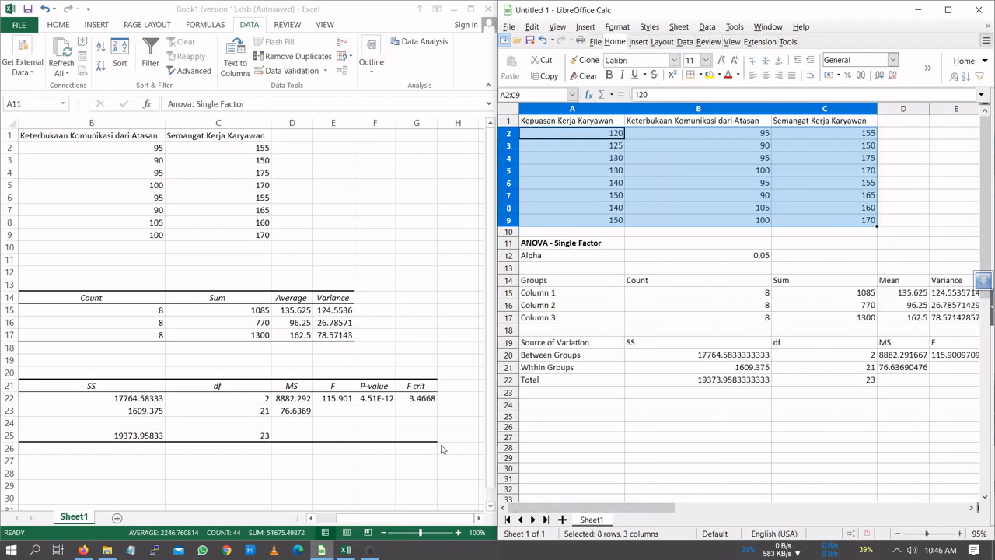
{"action": "left_click", "coordinate": [255, 400]}
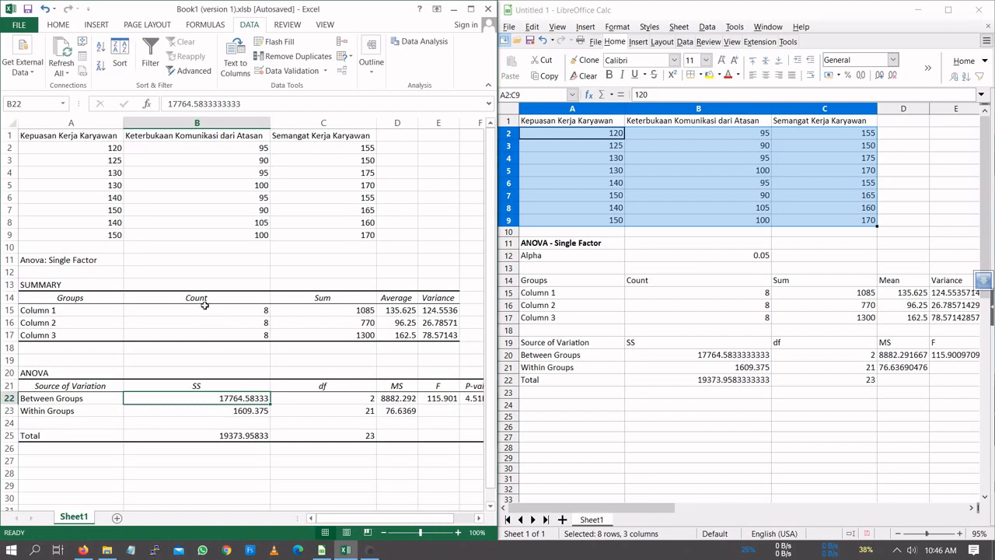
{"action": "left_click", "coordinate": [69, 310]}
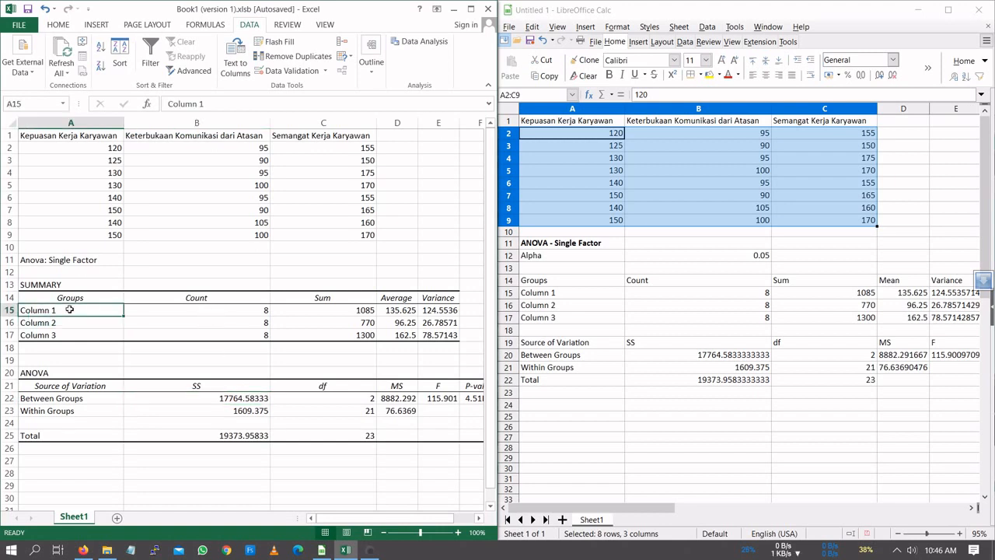
{"action": "left_click", "coordinate": [102, 319]}
{"action": "left_click", "coordinate": [102, 335]}
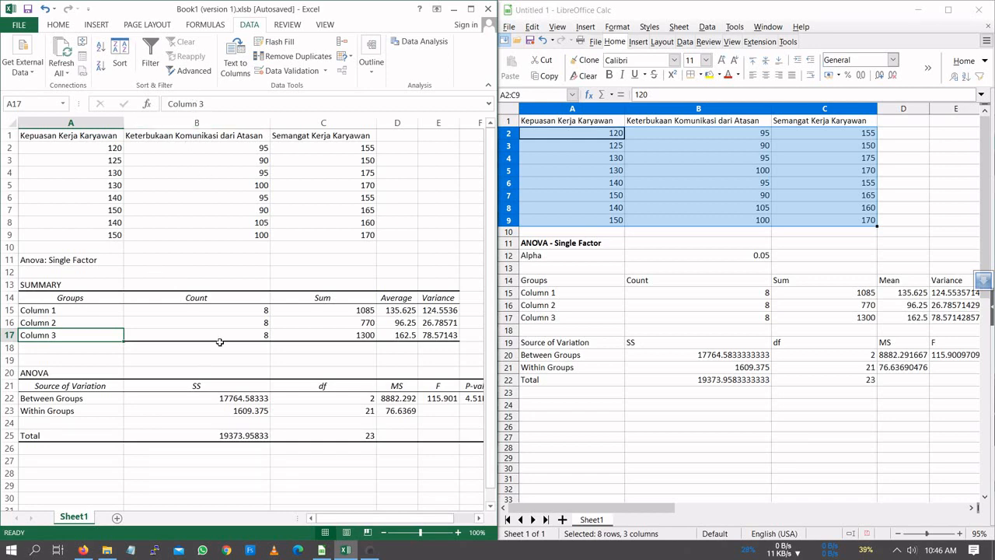
Step: In Excel, examine the contents of the summary's Count, Sum, Average and Variance cells and the ANOVA table's SS cells
{"action": "left_click", "coordinate": [221, 312]}
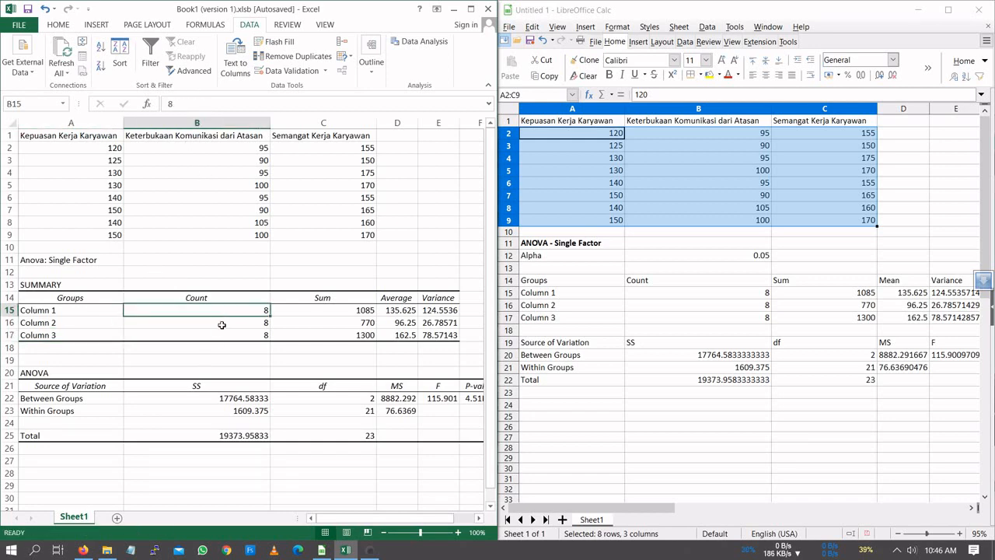
{"action": "left_click", "coordinate": [221, 322]}
{"action": "left_click", "coordinate": [228, 339]}
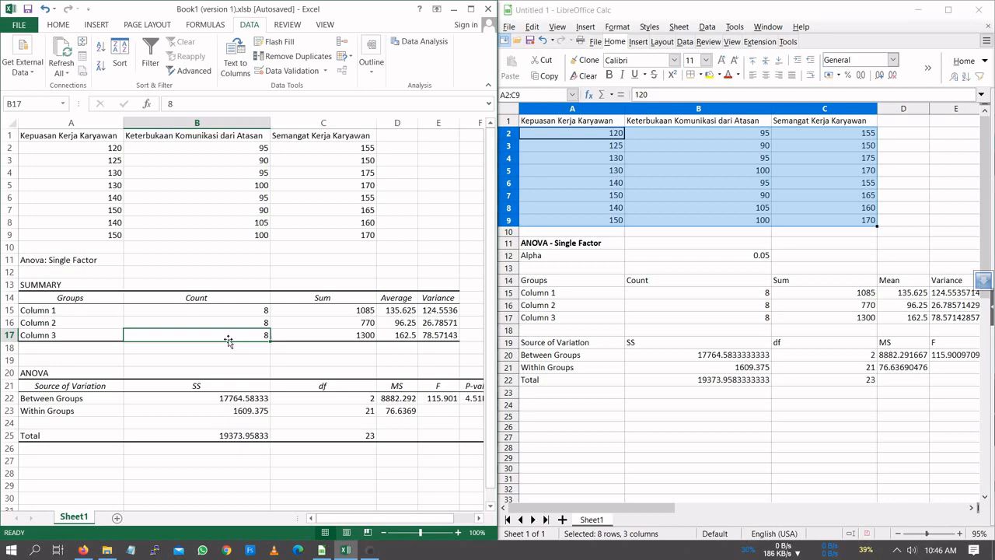
{"action": "left_click", "coordinate": [314, 312]}
{"action": "left_click", "coordinate": [324, 323]}
{"action": "left_click", "coordinate": [327, 334]}
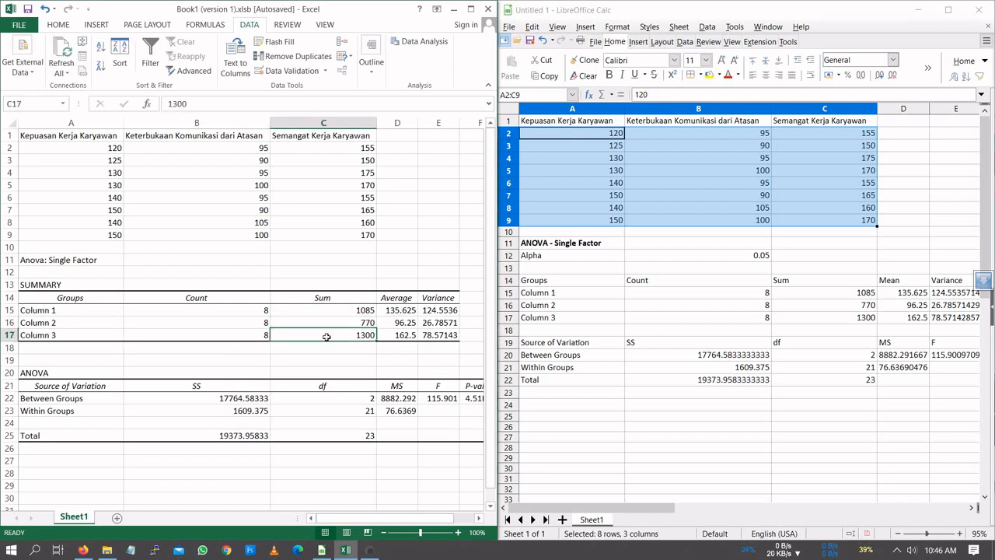
{"action": "left_click", "coordinate": [386, 311]}
{"action": "left_click", "coordinate": [396, 322]}
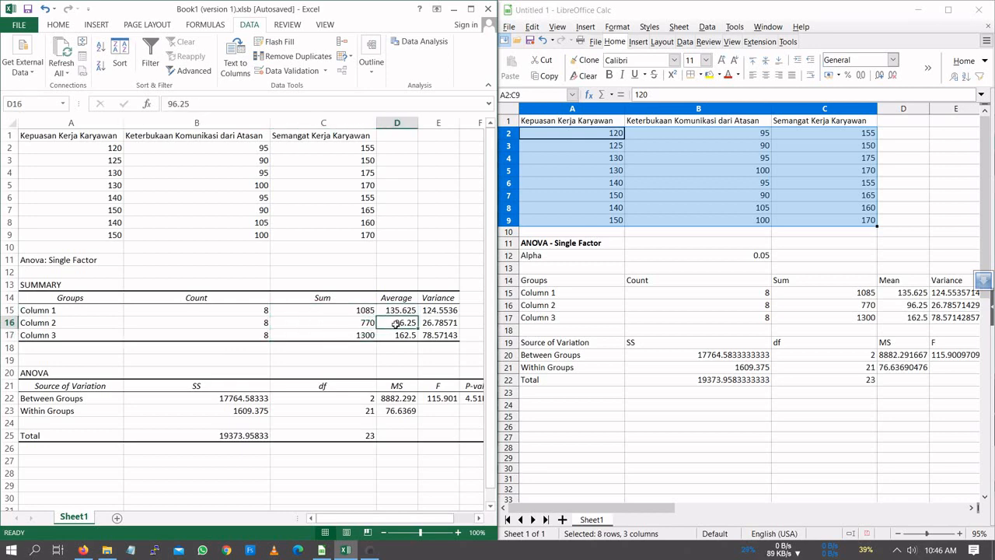
{"action": "left_click", "coordinate": [398, 335]}
{"action": "left_click", "coordinate": [435, 313]}
{"action": "left_click", "coordinate": [437, 322]}
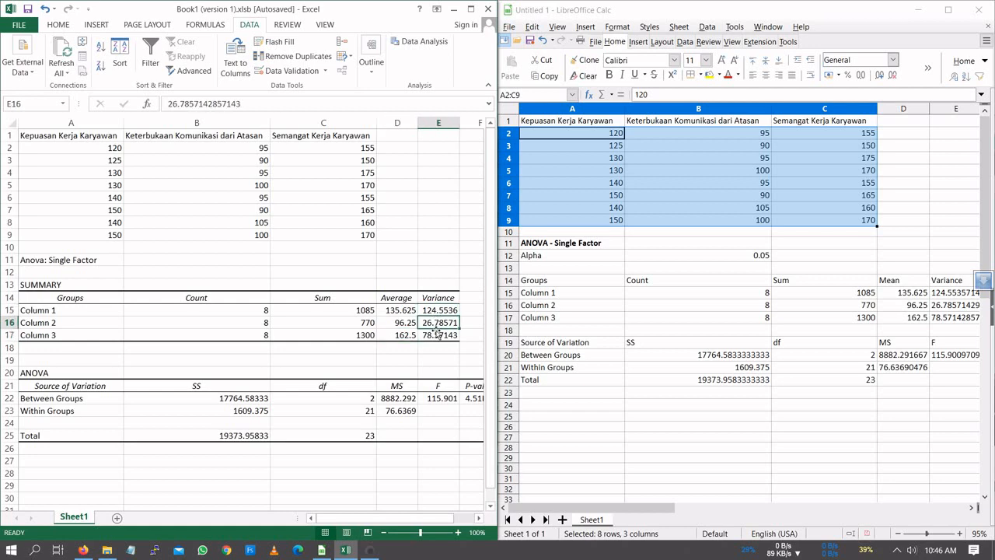
{"action": "left_click", "coordinate": [436, 336]}
{"action": "left_click", "coordinate": [255, 398]}
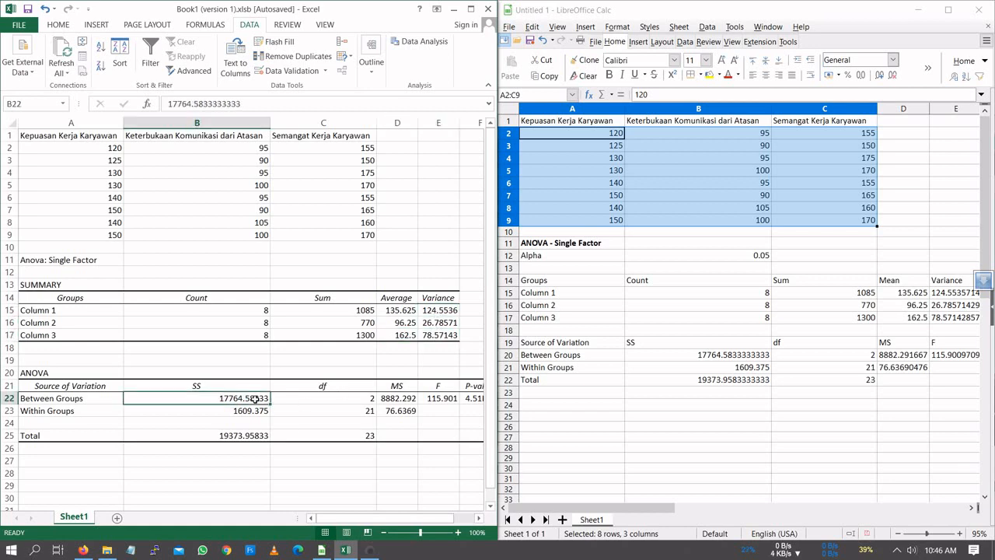
{"action": "left_click", "coordinate": [255, 413]}
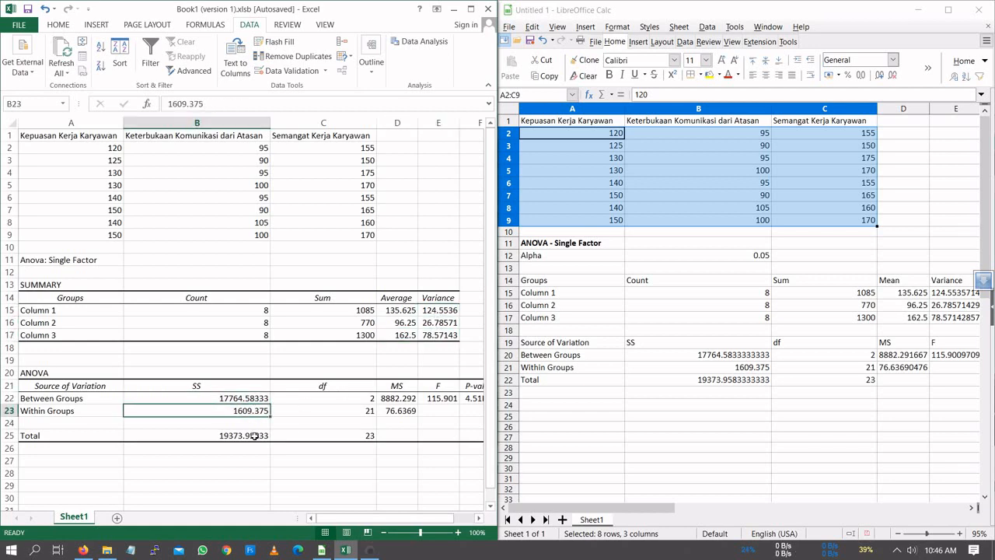
{"action": "left_click", "coordinate": [254, 436]}
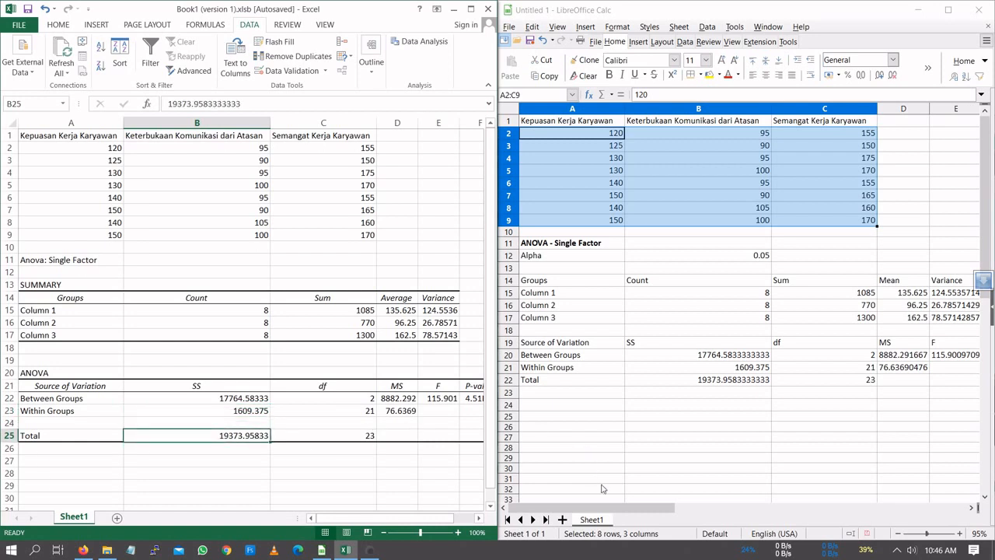
Step: In LibreOffice Calc, examine the contents of the Alpha cell and the Count cells of the three groups
{"action": "left_click", "coordinate": [663, 255]}
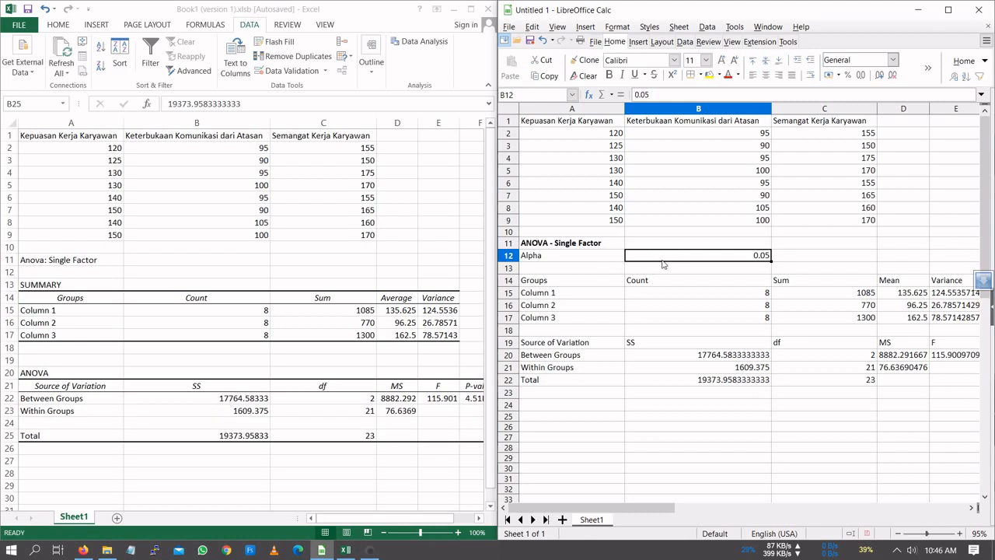
{"action": "left_click", "coordinate": [674, 296]}
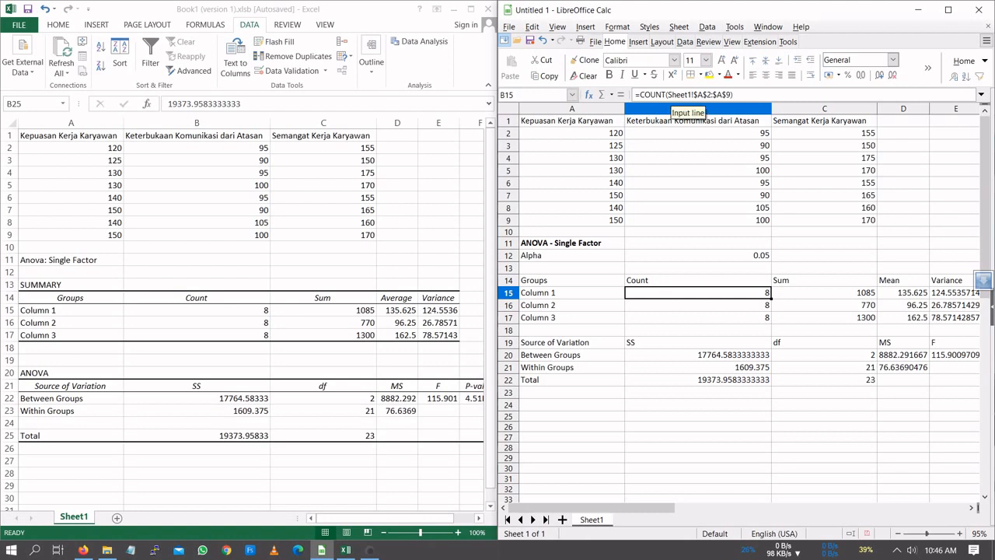
{"action": "left_click", "coordinate": [730, 307]}
{"action": "left_click", "coordinate": [731, 317]}
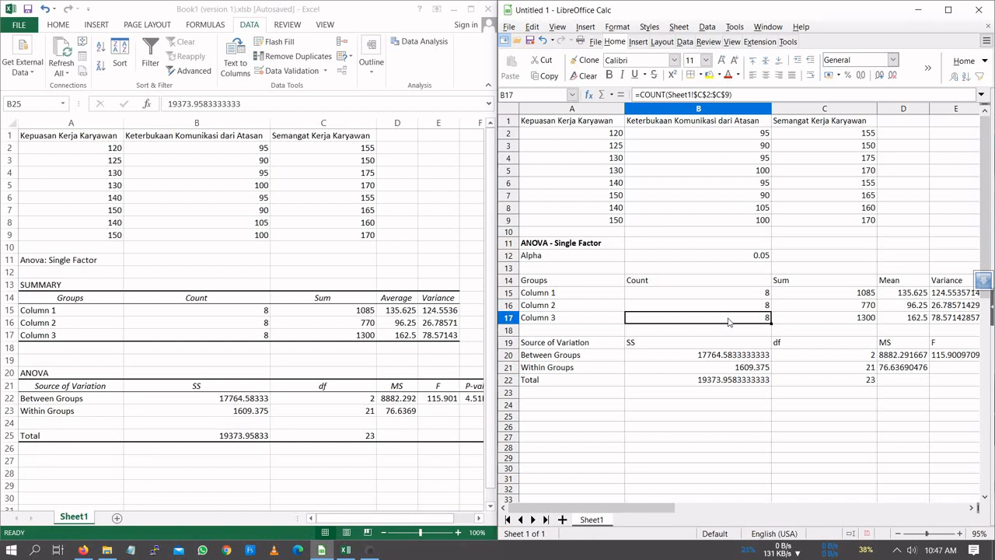
Step: Trace the precedents and dependents of the Between Groups SS cell B20
{"action": "left_click", "coordinate": [689, 356]}
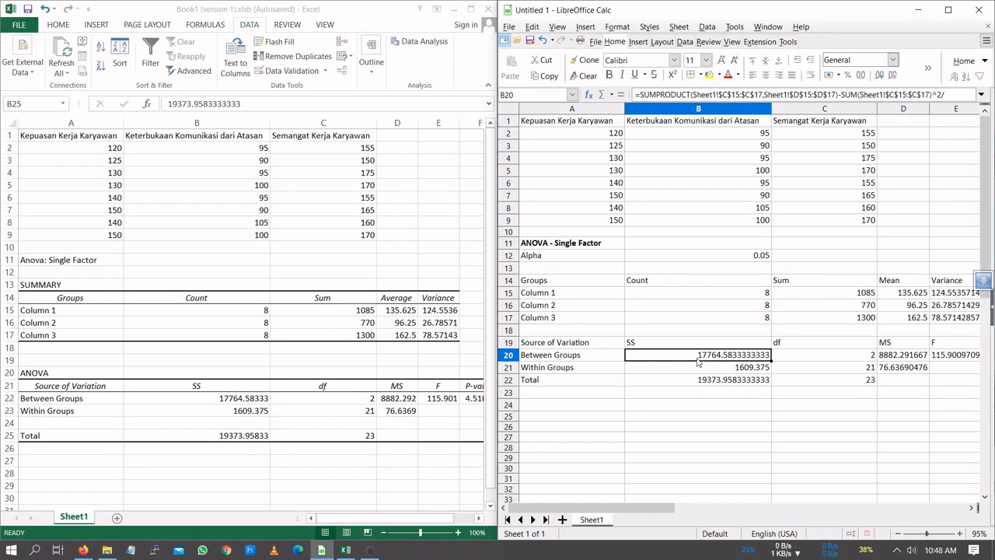
{"action": "left_click", "coordinate": [735, 26]}
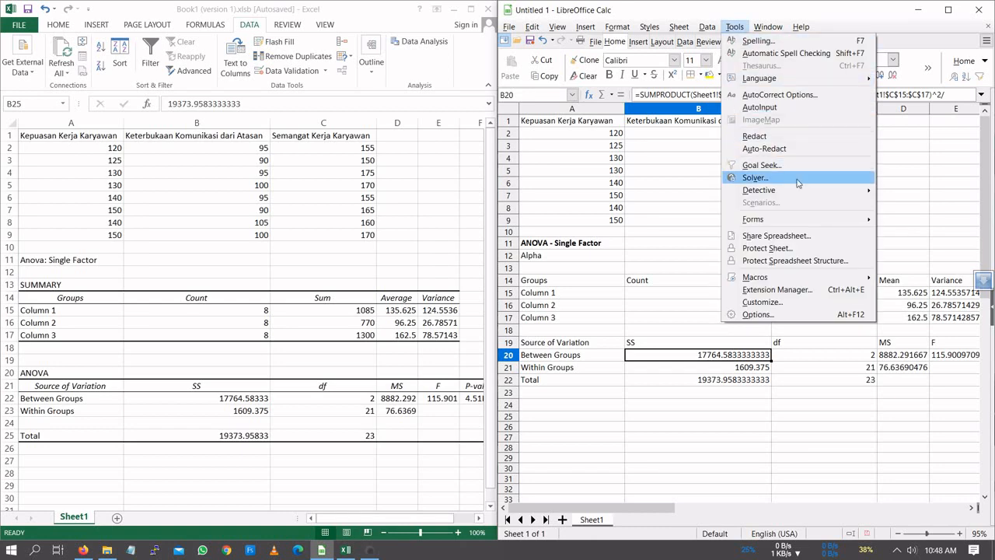
{"action": "mouse_move", "coordinate": [801, 192]}
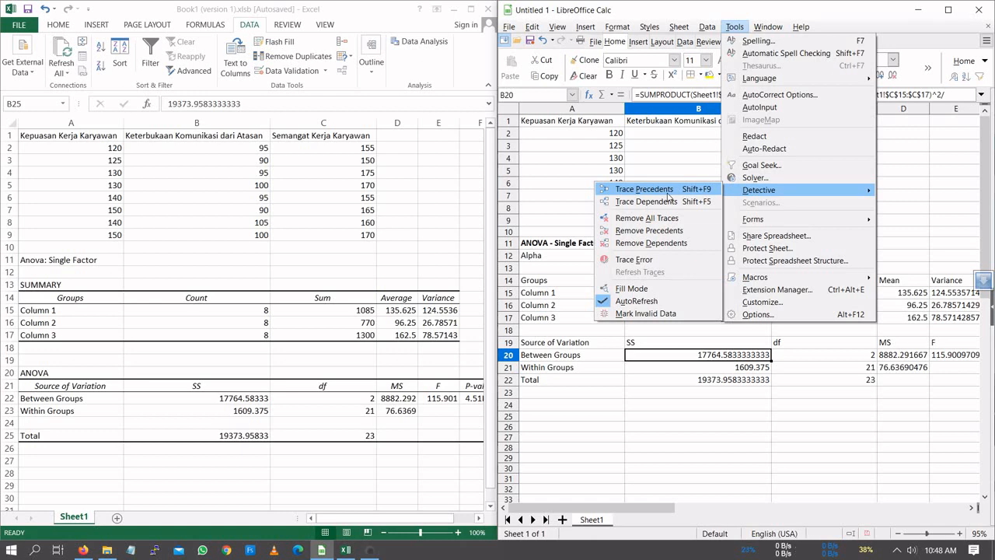
{"action": "left_click", "coordinate": [667, 191]}
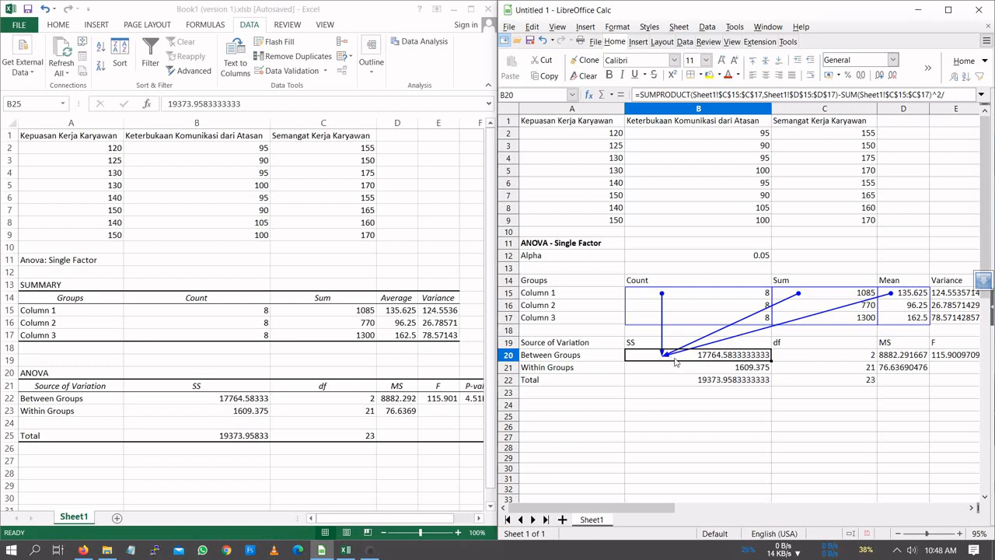
{"action": "left_click", "coordinate": [735, 30]}
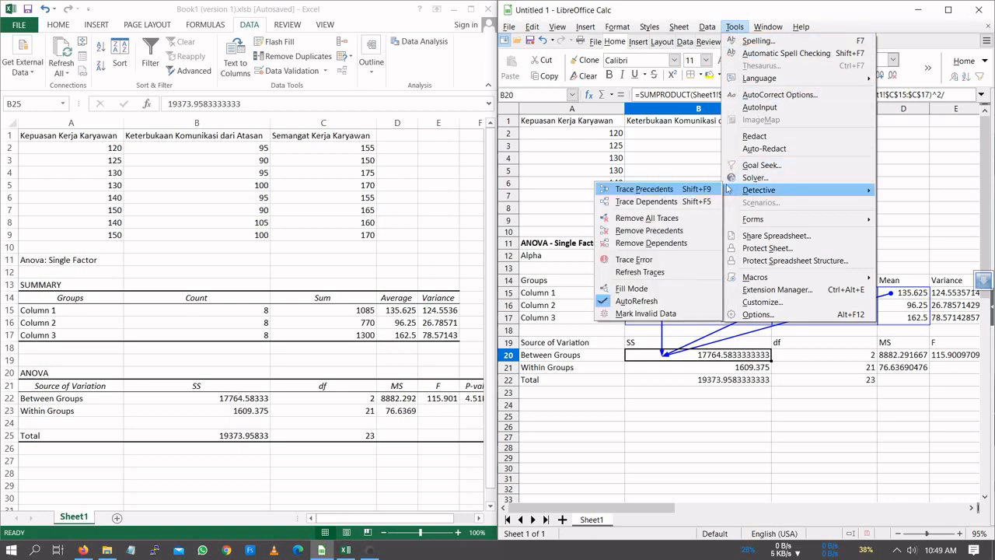
{"action": "left_click", "coordinate": [691, 203]}
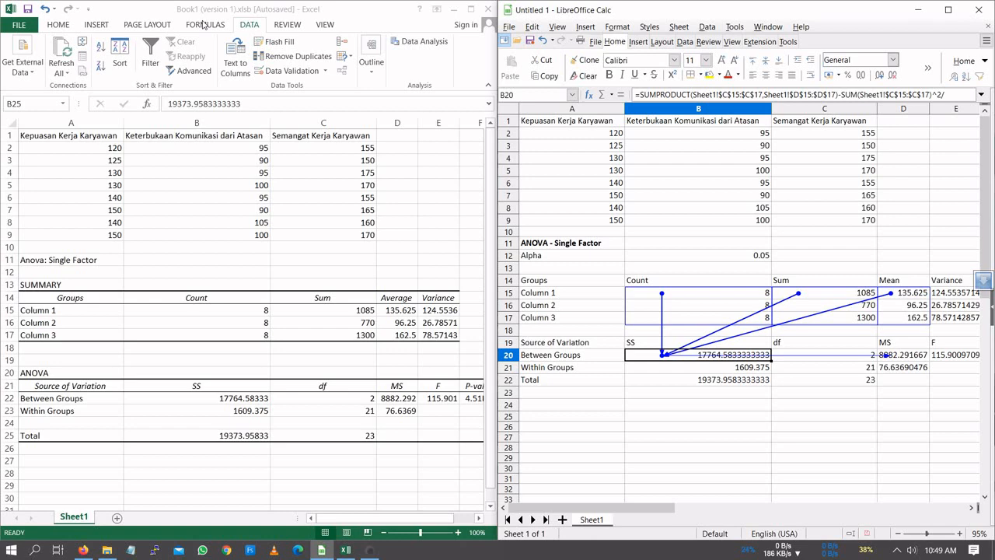
Step: Switch to Excel and show its formula auditing commands, including Trace Precedents and Trace Dependents
{"action": "key", "text": "alt+Tab"}
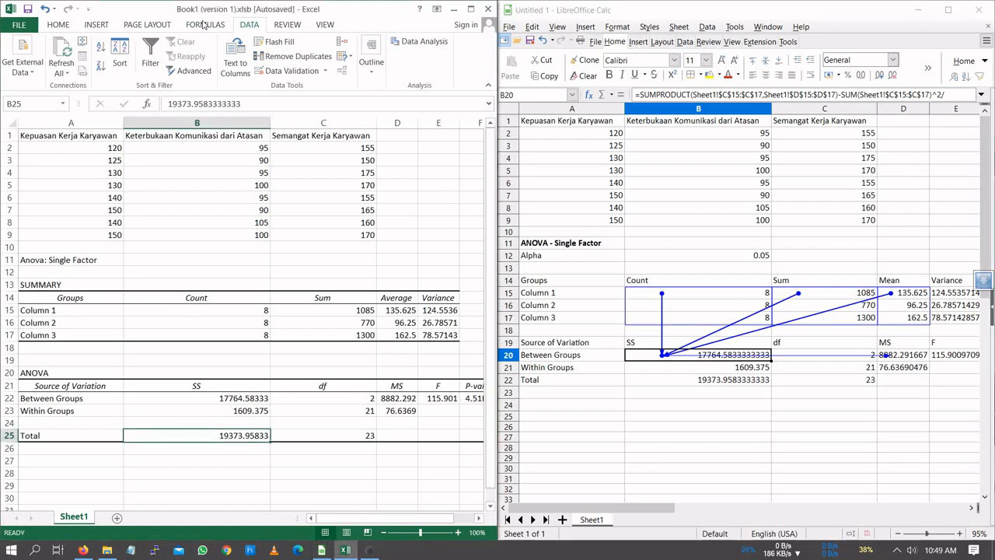
{"action": "left_click", "coordinate": [204, 24]}
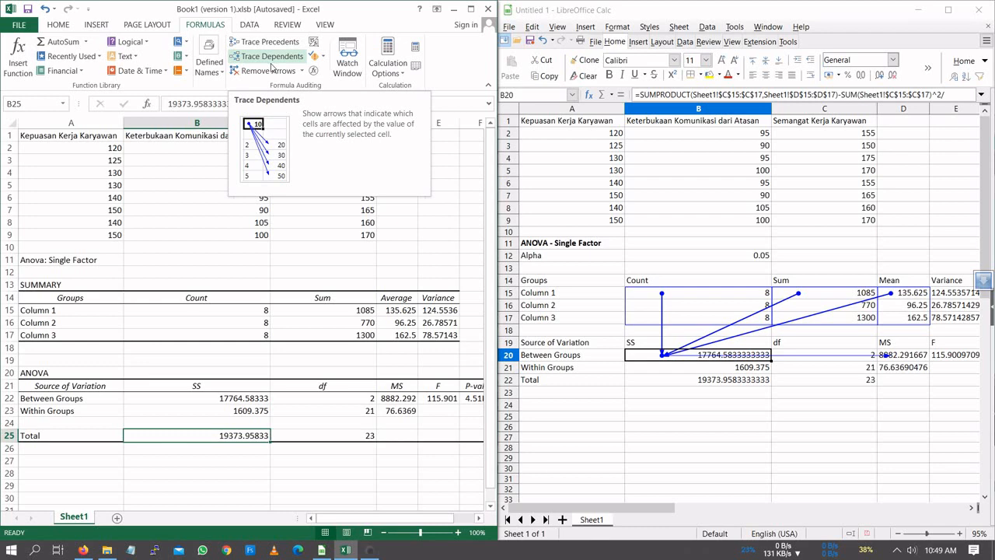
Step: In LibreOffice Calc, remove all trace arrows from the sheet
{"action": "left_click", "coordinate": [729, 29]}
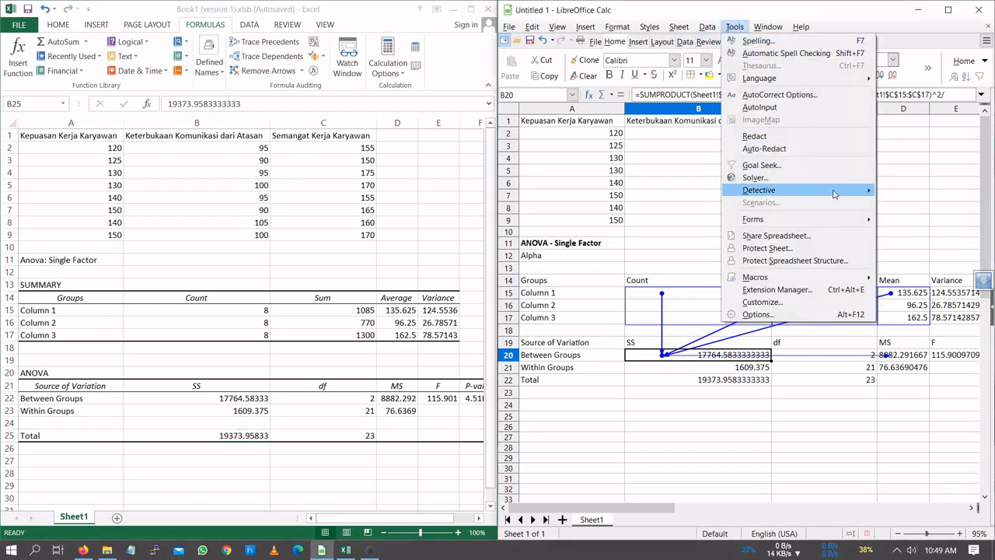
{"action": "mouse_move", "coordinate": [833, 194]}
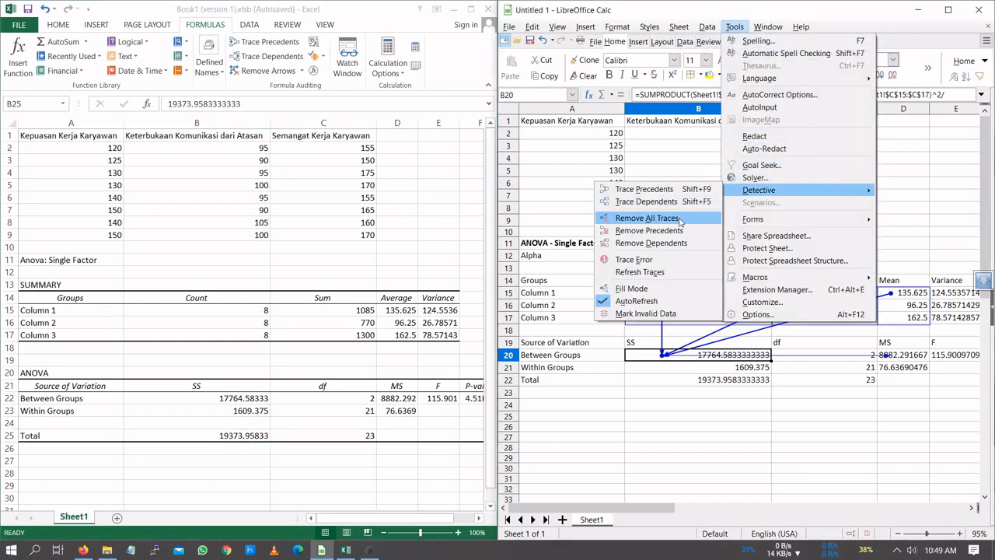
{"action": "left_click", "coordinate": [680, 221]}
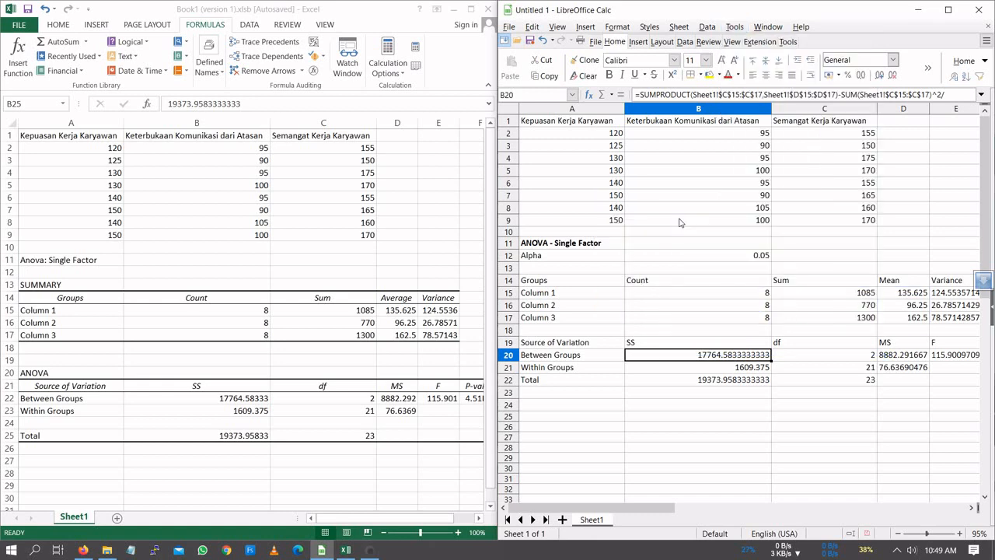